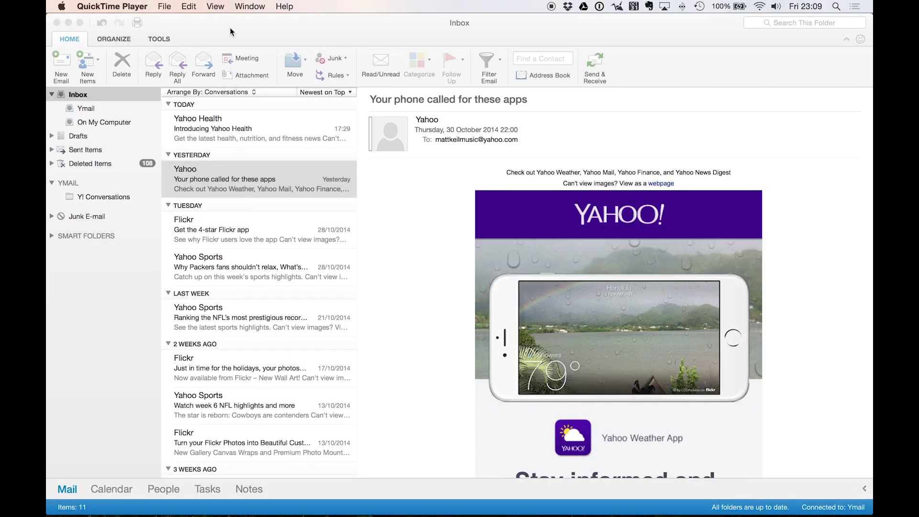
Bring the Outlook window to the front and open the Outlook application menu.
{"action": "left_click", "coordinate": [230, 27]}
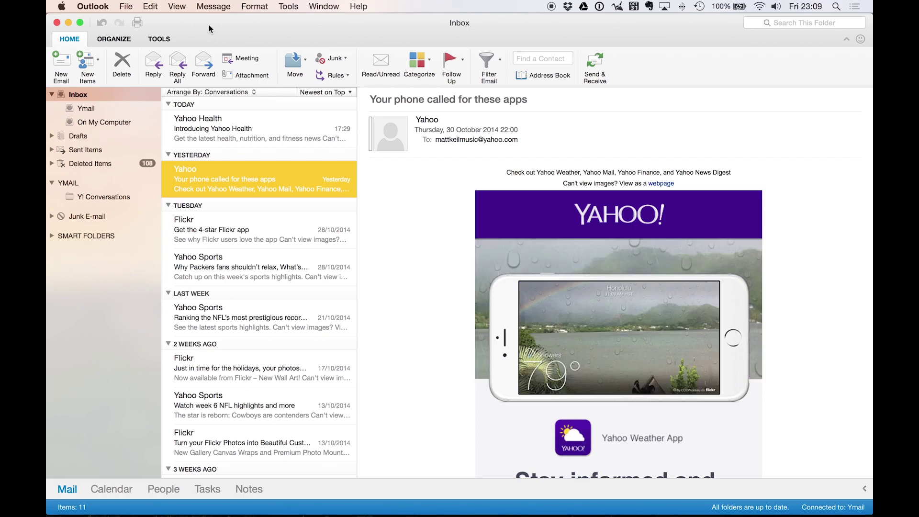
{"action": "left_click", "coordinate": [101, 7]}
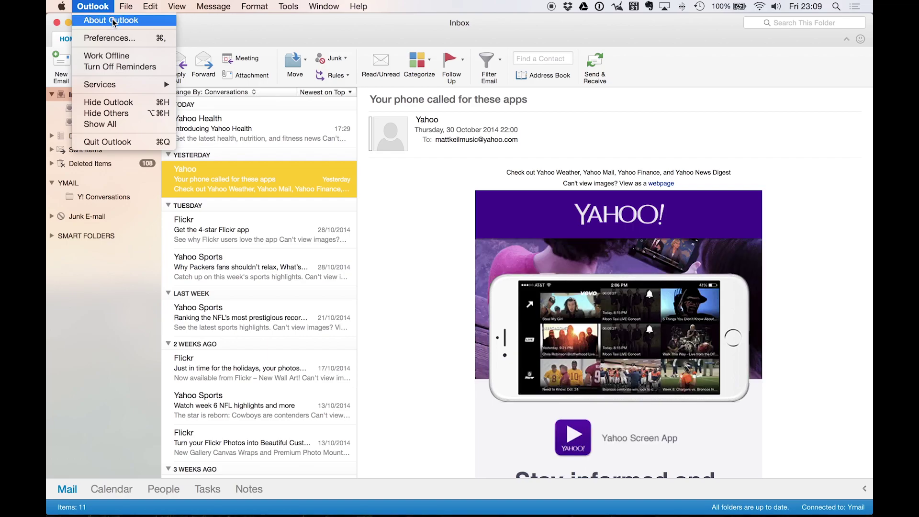
Check Outlook's version 15.3 in About Outlook, then close that window.
{"action": "left_click", "coordinate": [113, 20]}
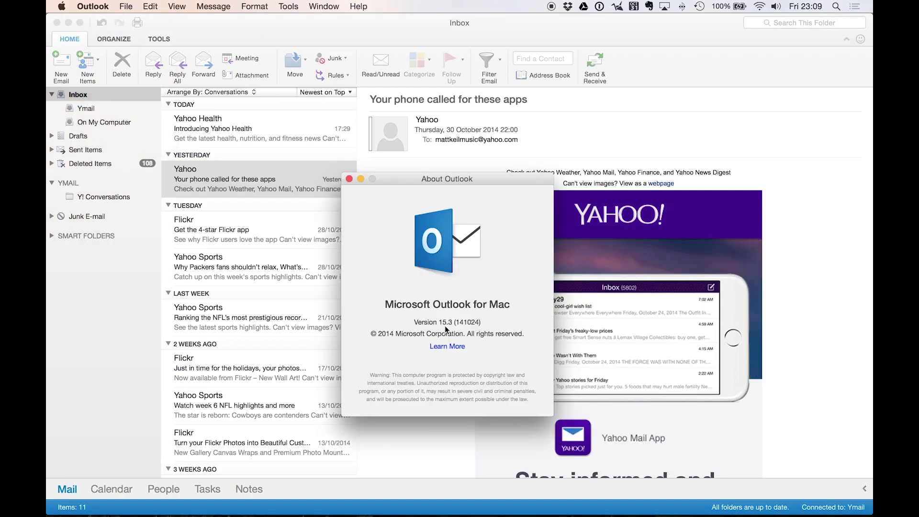
{"action": "left_click", "coordinate": [349, 178]}
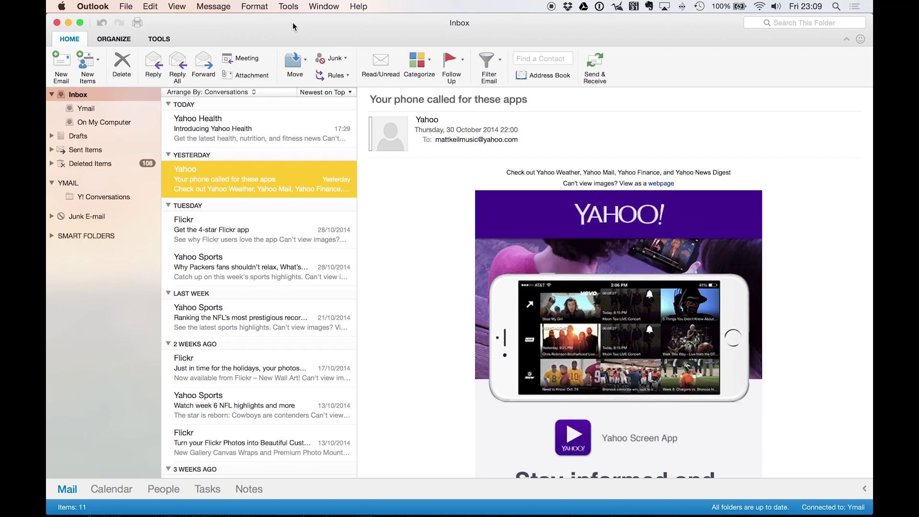
{"action": "left_click", "coordinate": [114, 39]}
{"action": "left_click", "coordinate": [160, 38]}
{"action": "left_click", "coordinate": [96, 37]}
{"action": "left_click", "coordinate": [81, 39]}
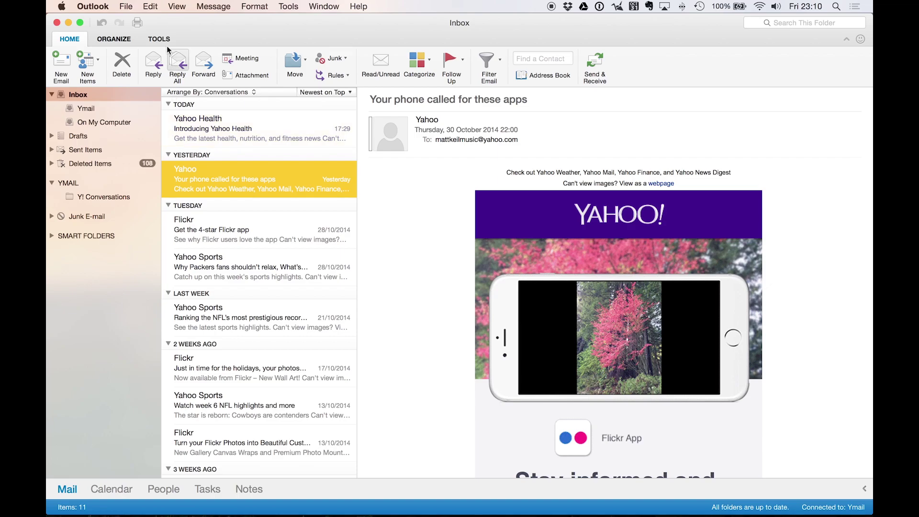
{"action": "left_click", "coordinate": [112, 488]}
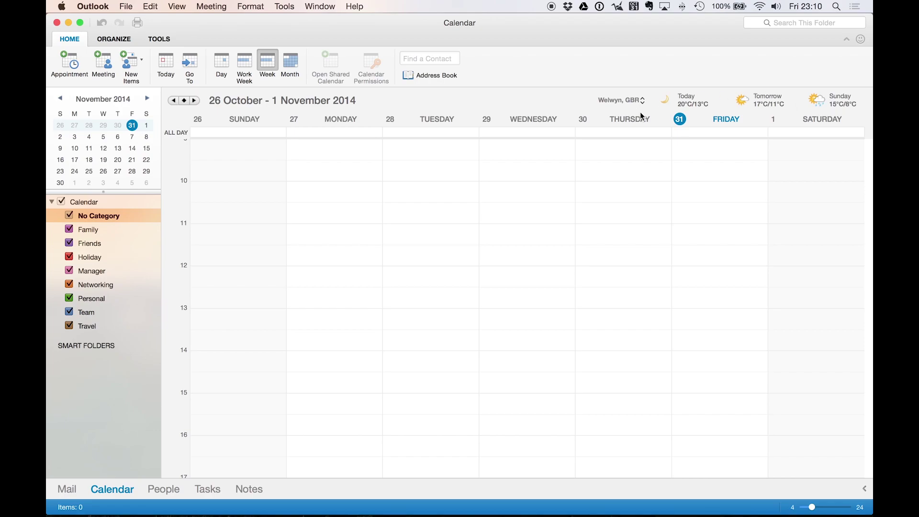
{"action": "scroll", "coordinate": [523, 236], "scroll_direction": "right", "scroll_amount": 3}
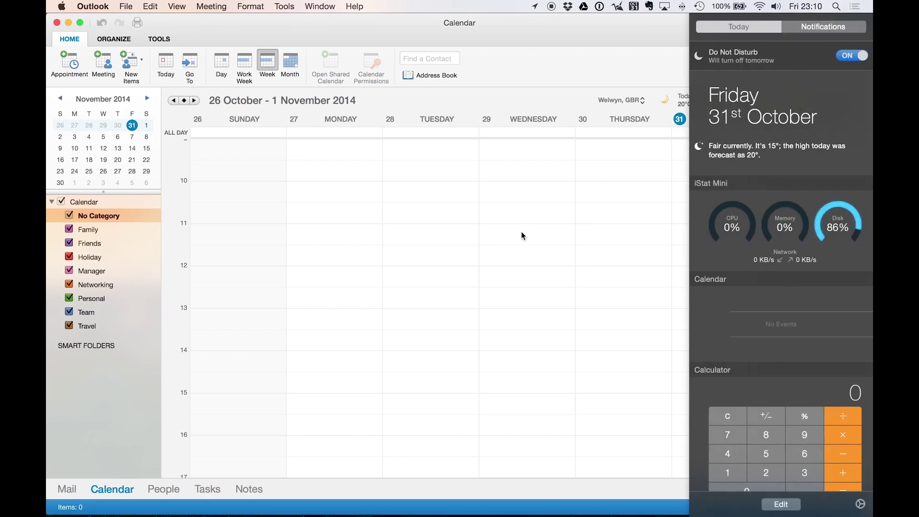
{"action": "scroll", "coordinate": [523, 235], "scroll_direction": "left", "scroll_amount": 3}
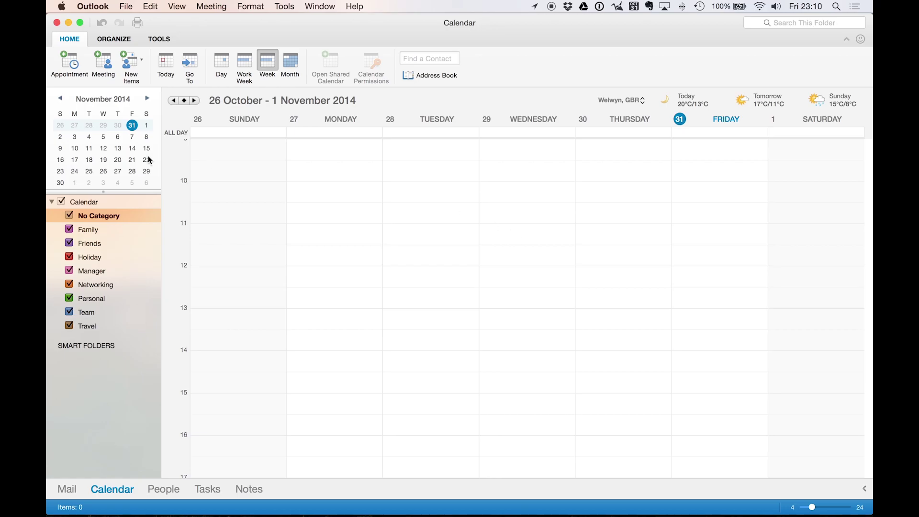
{"action": "left_click", "coordinate": [66, 495]}
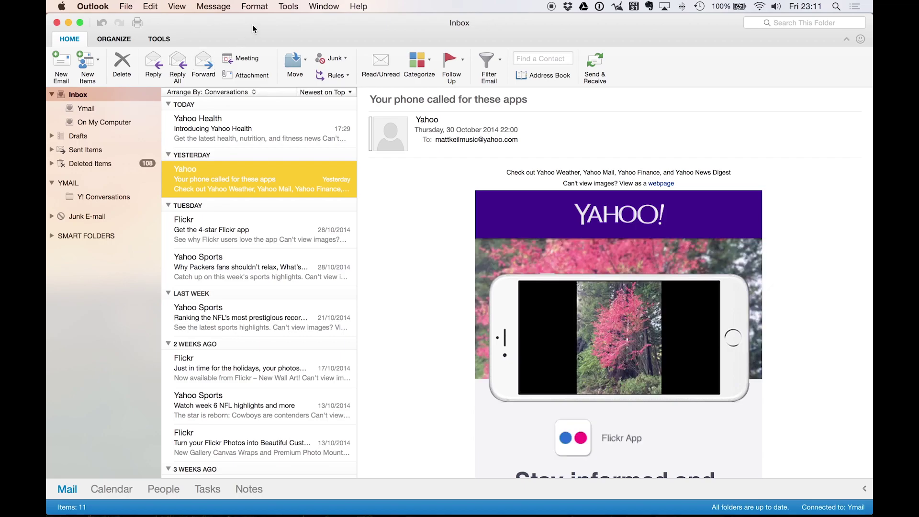
{"action": "left_click", "coordinate": [123, 486]}
{"action": "left_click", "coordinate": [166, 487]}
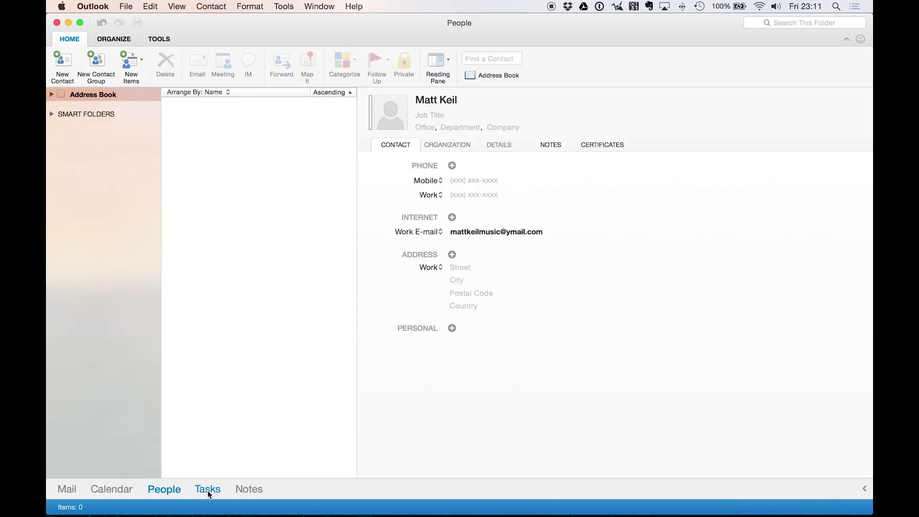
{"action": "left_click", "coordinate": [208, 492]}
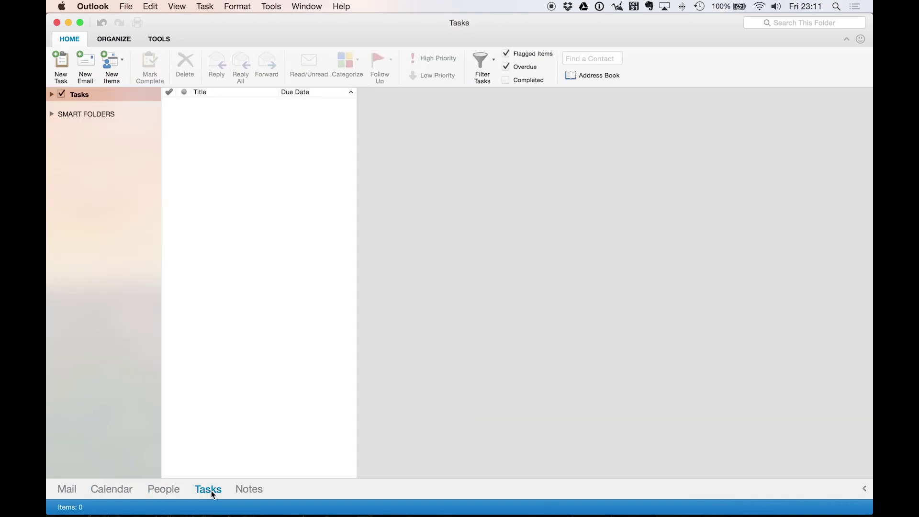
{"action": "left_click", "coordinate": [259, 491]}
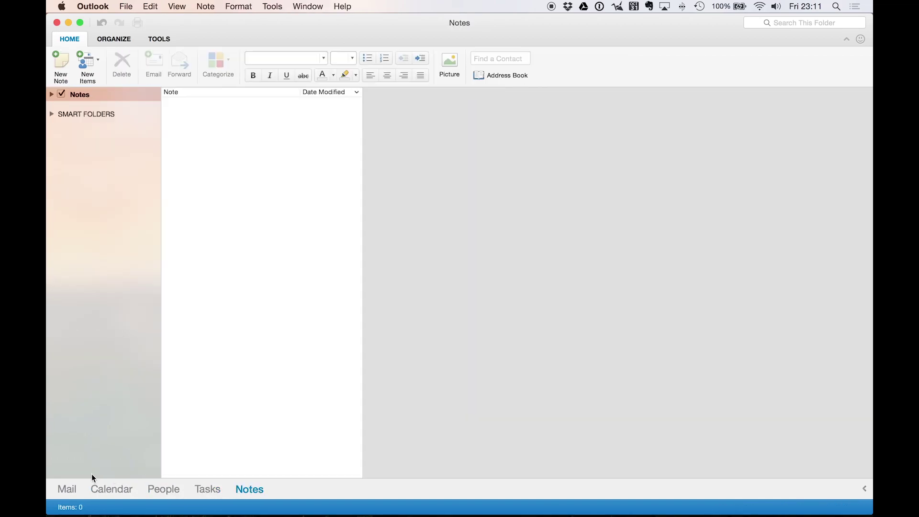
{"action": "left_click", "coordinate": [67, 489]}
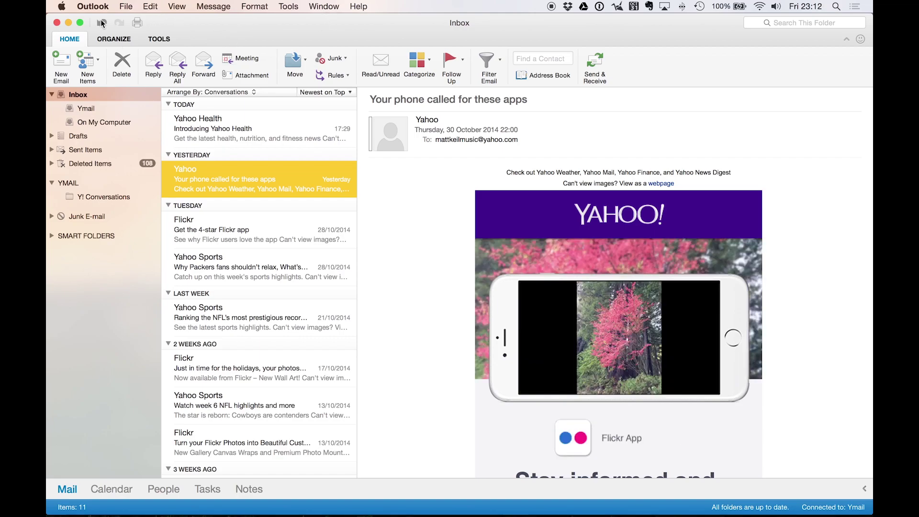
{"action": "left_click", "coordinate": [81, 22]}
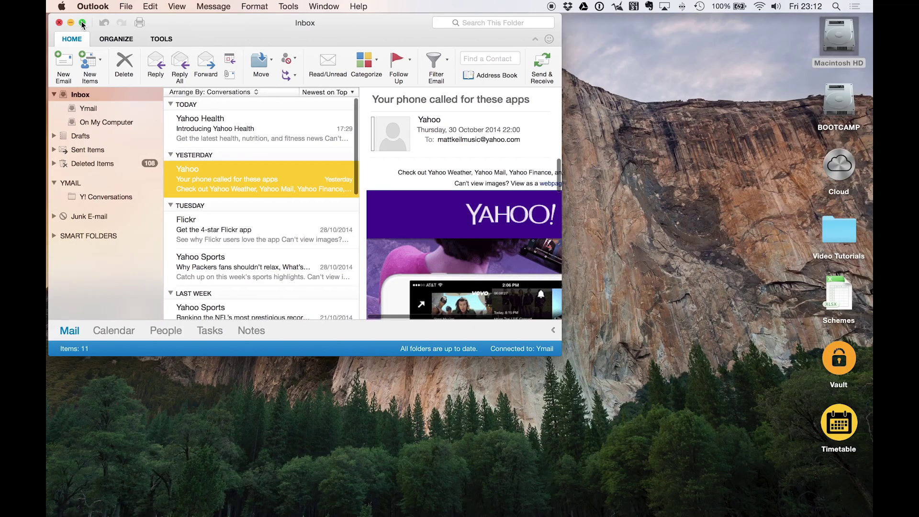
{"action": "left_click", "coordinate": [81, 22]}
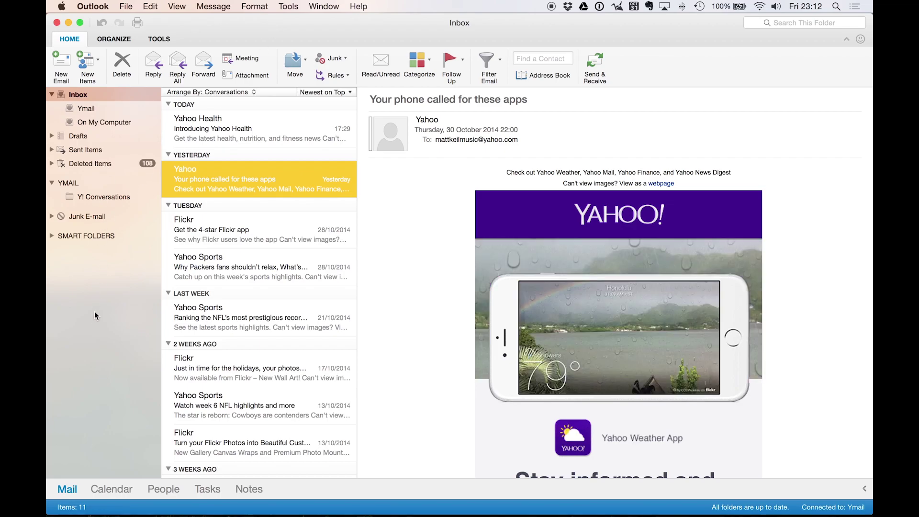
{"action": "left_click", "coordinate": [293, 8]}
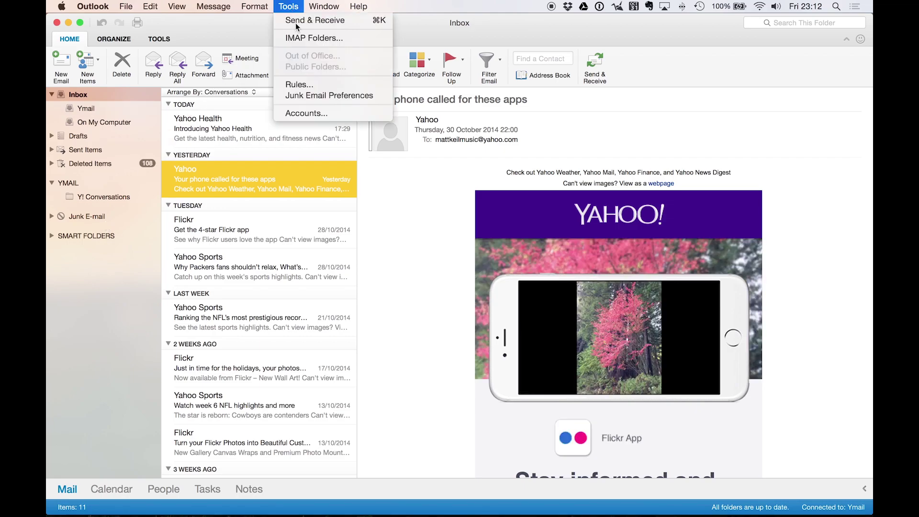
{"action": "left_click", "coordinate": [300, 38]}
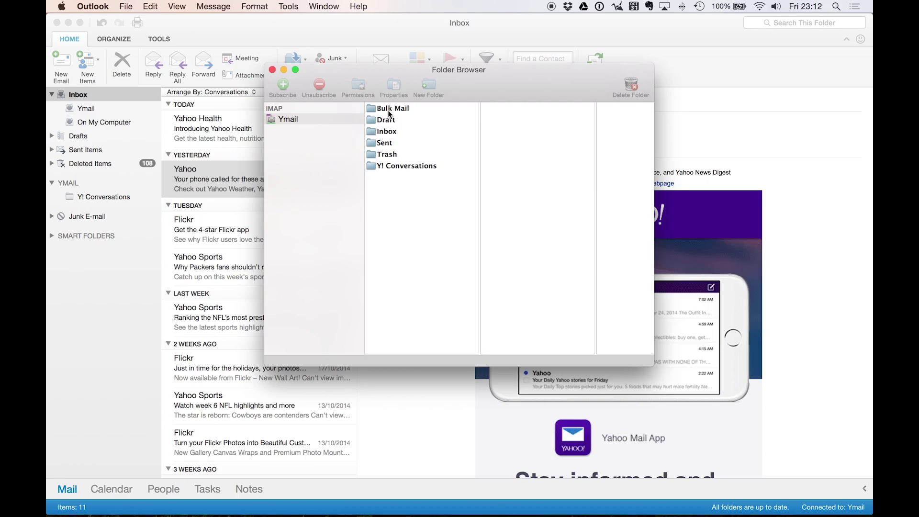
{"action": "left_click", "coordinate": [273, 70]}
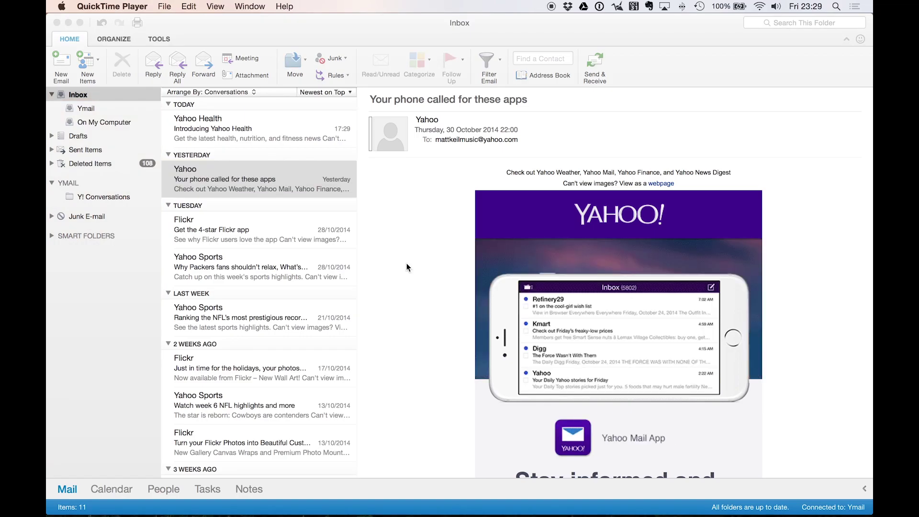
Start a new email, enlarge its window, and look through its Options and Message ribbons.
{"action": "left_click", "coordinate": [206, 39]}
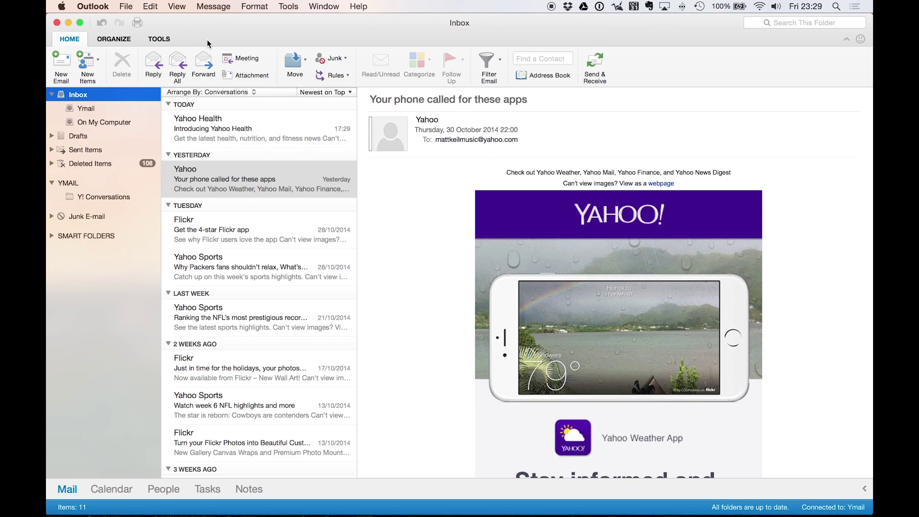
{"action": "left_click", "coordinate": [66, 64]}
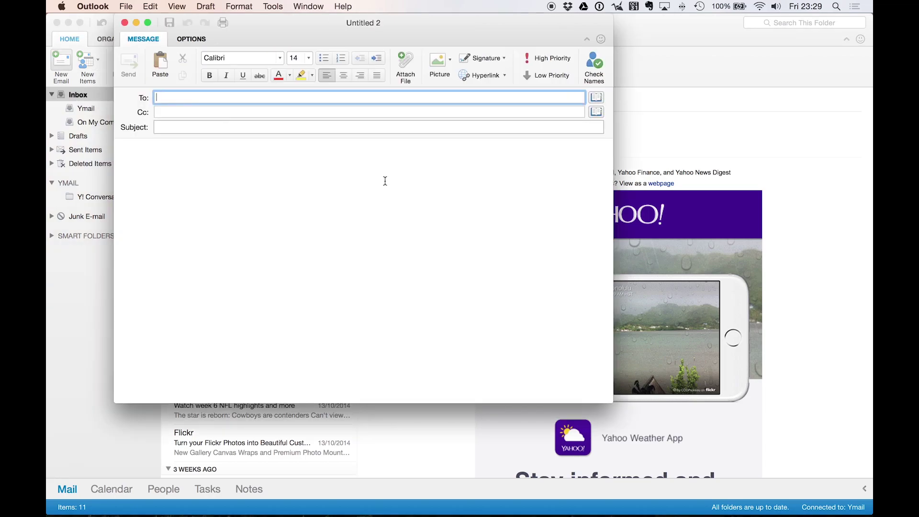
{"action": "left_click_drag", "start_coordinate": [611, 401], "coordinate": [785, 426]}
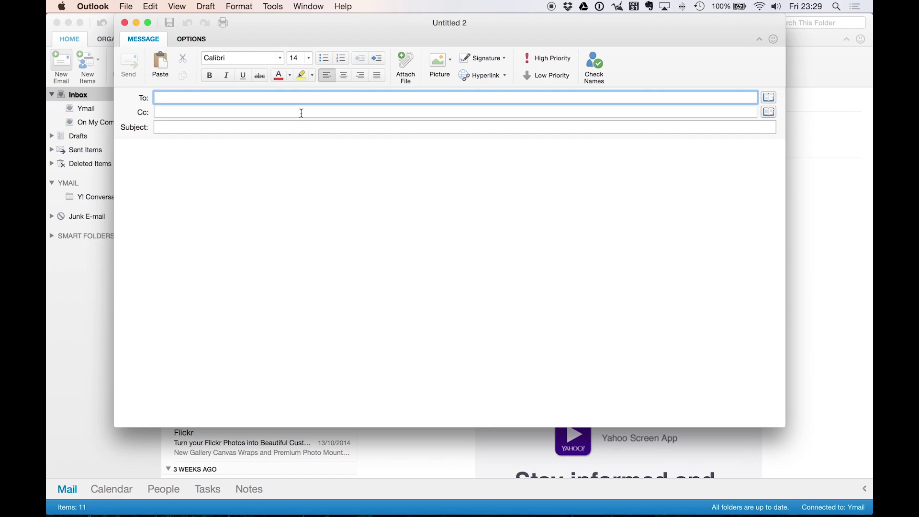
{"action": "left_click", "coordinate": [201, 42]}
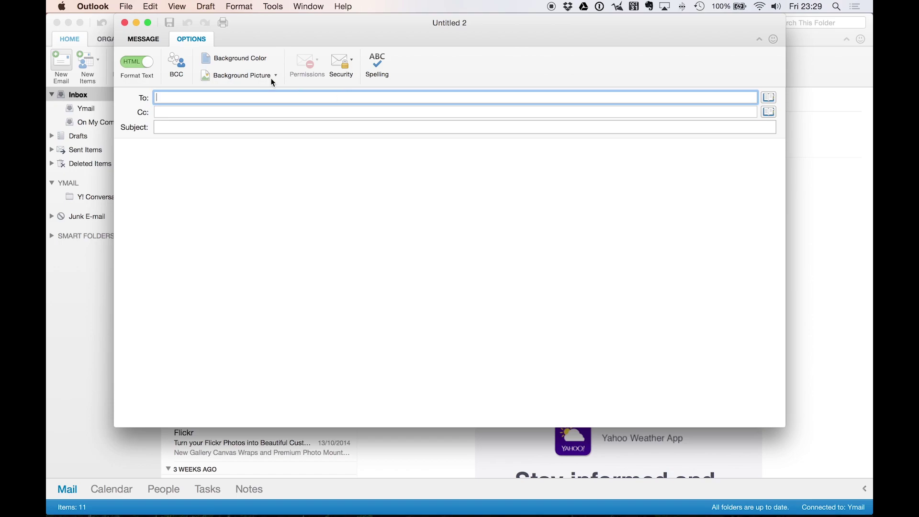
{"action": "left_click", "coordinate": [142, 39]}
{"action": "left_click", "coordinate": [328, 201]}
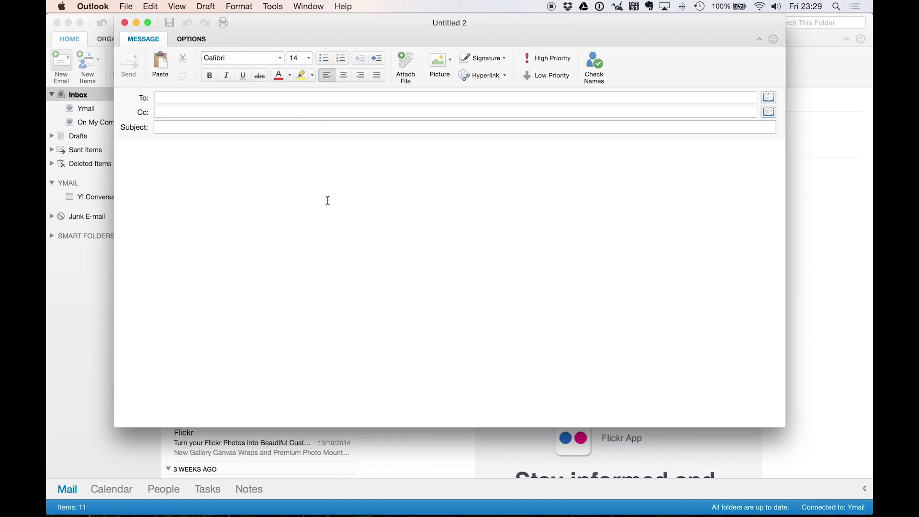
Enter 'flickr' as a recipient, erase it, and discard the unsent message.
{"action": "left_click", "coordinate": [257, 97]}
{"action": "type", "text": "flick"}
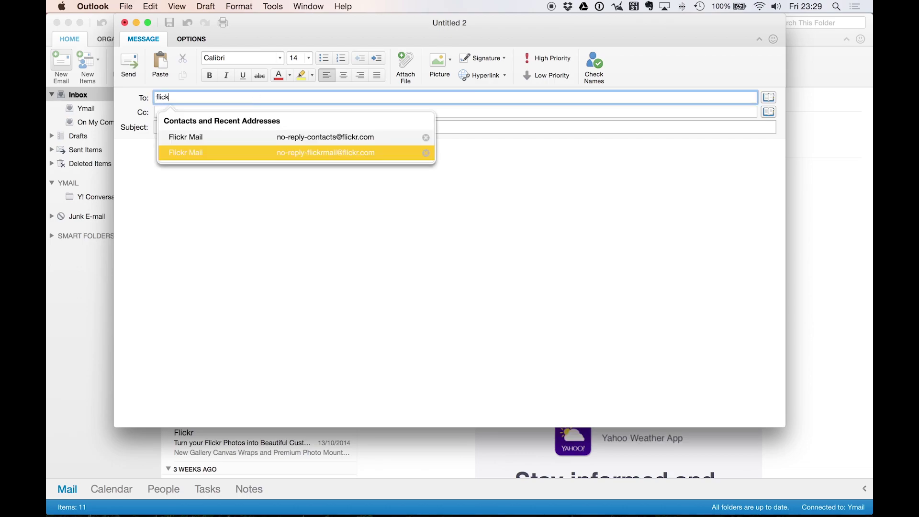
{"action": "type", "text": "r"}
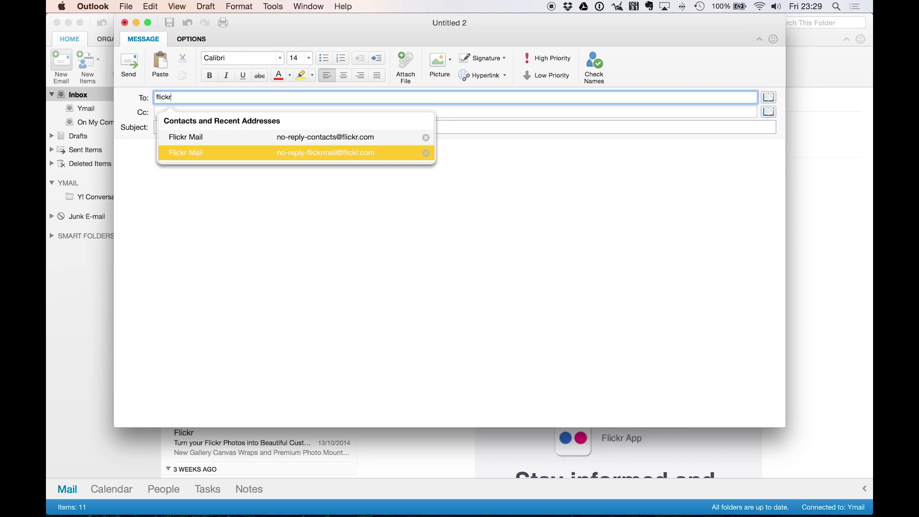
{"action": "key", "text": "BackSpace"}
{"action": "key", "text": "BackSpace"}
{"action": "key", "text": "BackSpace"}
{"action": "key", "text": "BackSpace"}
{"action": "key", "text": "BackSpace"}
{"action": "key", "text": "BackSpace"}
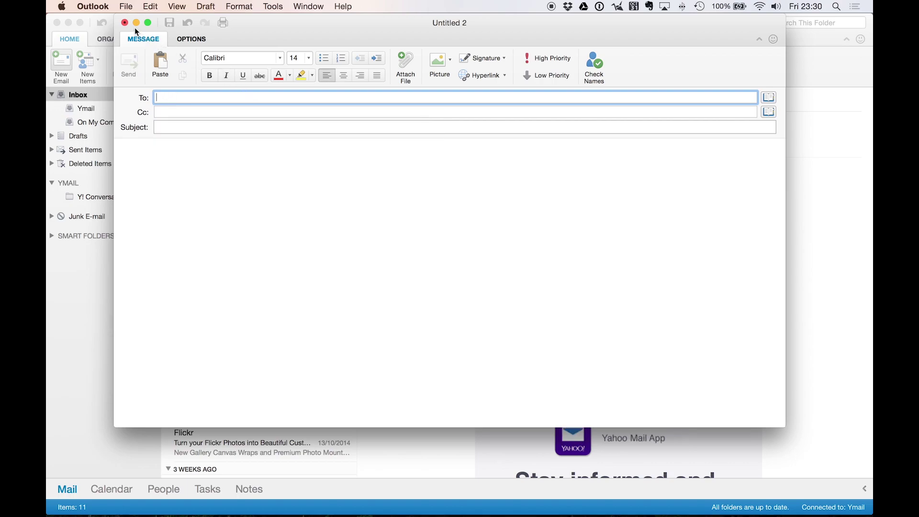
{"action": "left_click", "coordinate": [125, 23]}
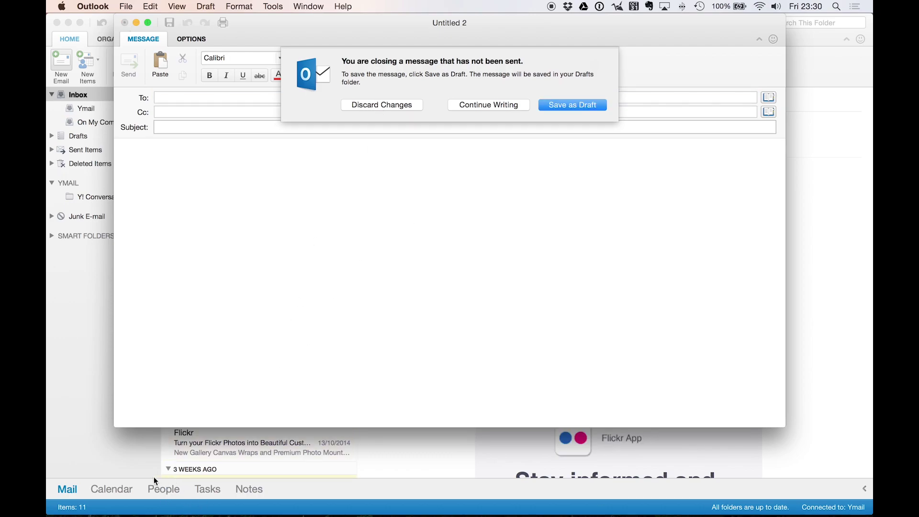
{"action": "left_click", "coordinate": [394, 110]}
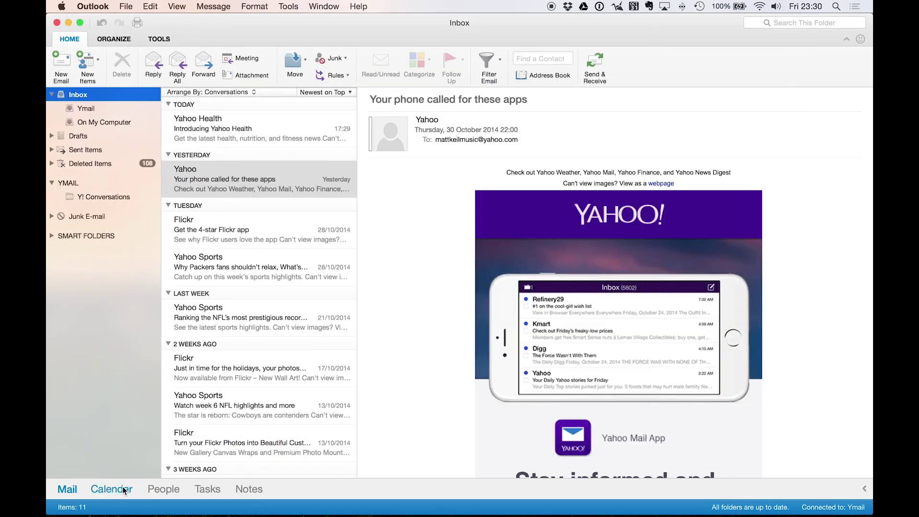
Switch to the Calendar and create a new blank meeting invitation.
{"action": "left_click", "coordinate": [122, 486]}
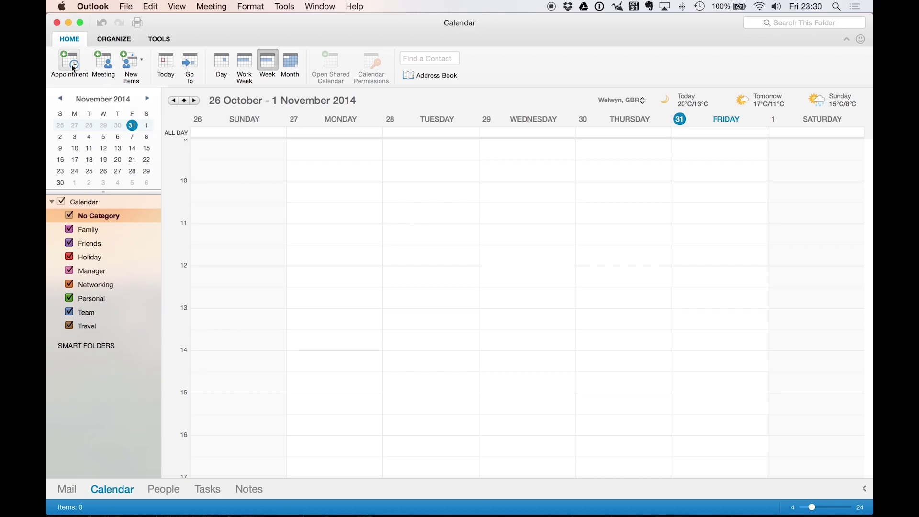
{"action": "left_click", "coordinate": [102, 67]}
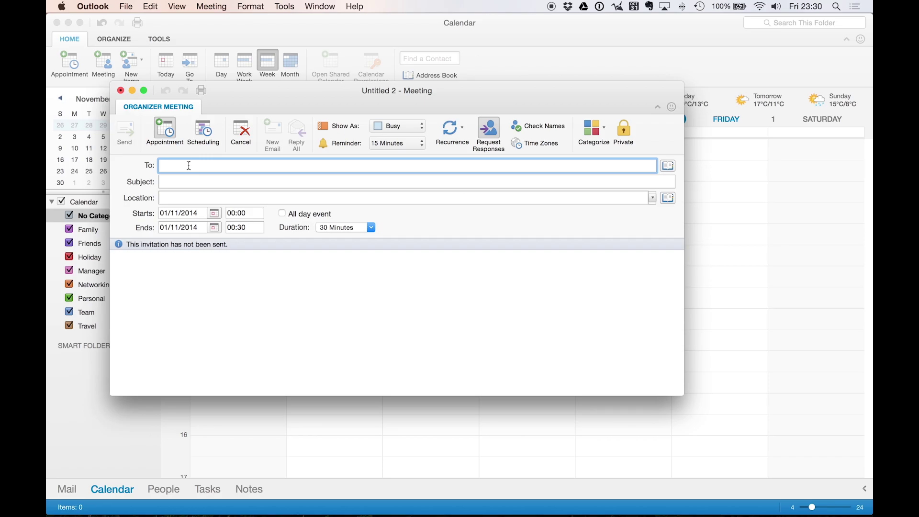
Leave the meeting's Subject and Location empty and discard the invitation.
{"action": "left_click", "coordinate": [179, 181]}
{"action": "left_click", "coordinate": [177, 198]}
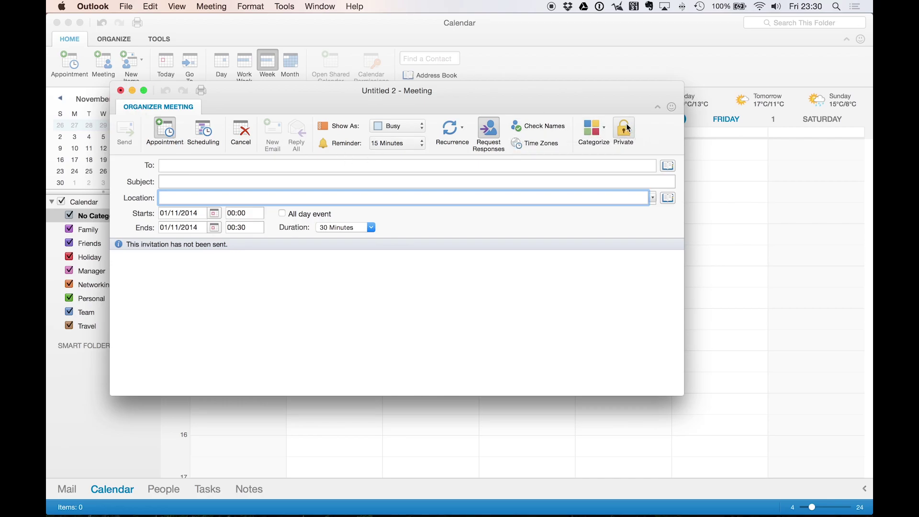
{"action": "left_click", "coordinate": [121, 91]}
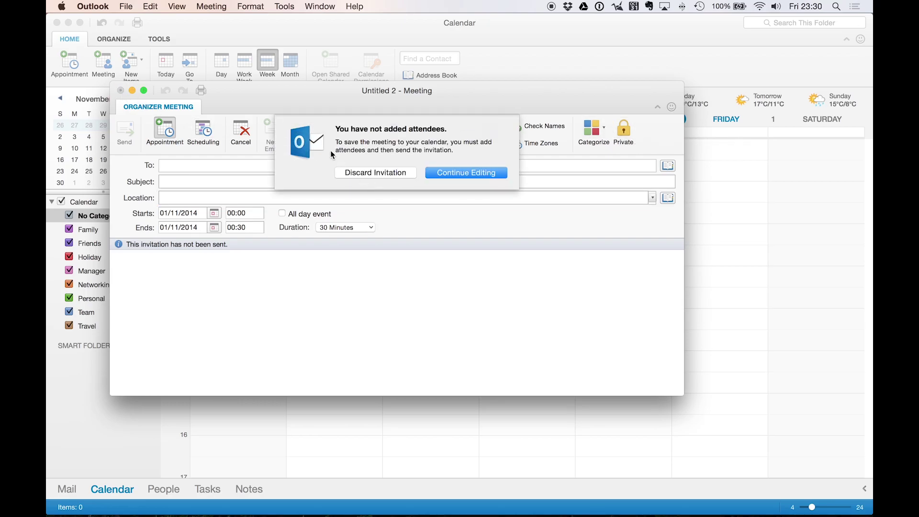
{"action": "left_click", "coordinate": [351, 173]}
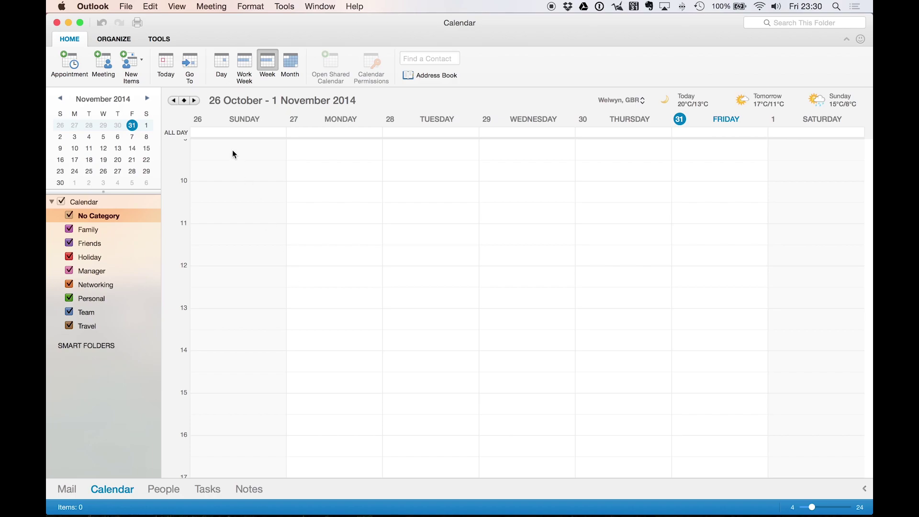
Move ahead to the 2–8 November week, then try Work Week and Day views.
{"action": "left_click", "coordinate": [195, 101]}
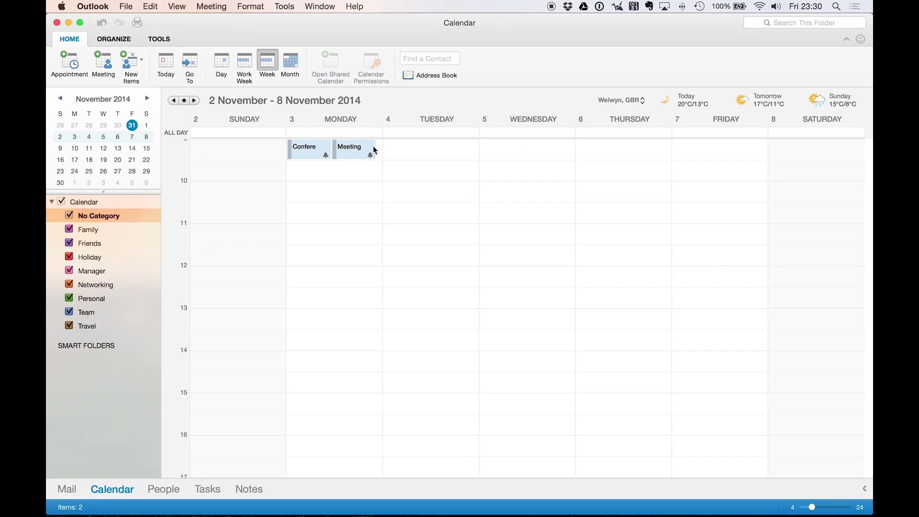
{"action": "scroll", "coordinate": [324, 160], "scroll_direction": "up", "scroll_amount": 1}
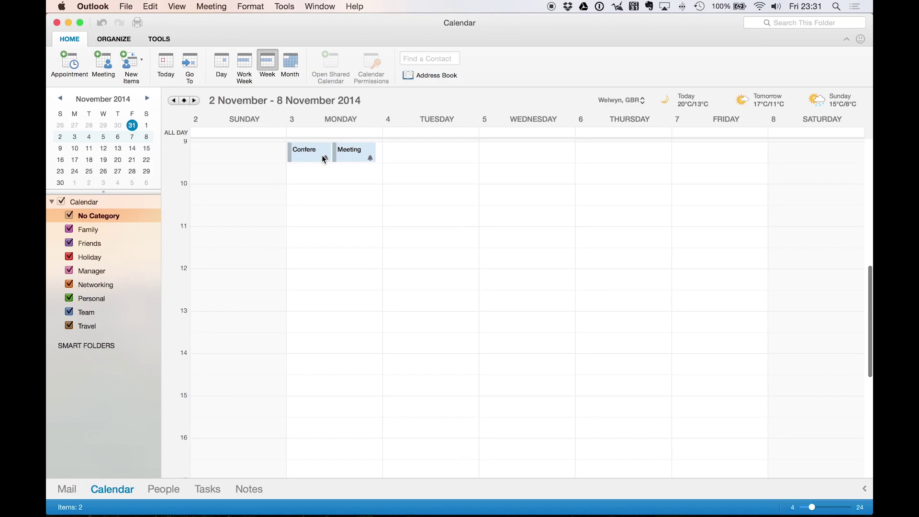
{"action": "scroll", "coordinate": [325, 159], "scroll_direction": "up", "scroll_amount": 2}
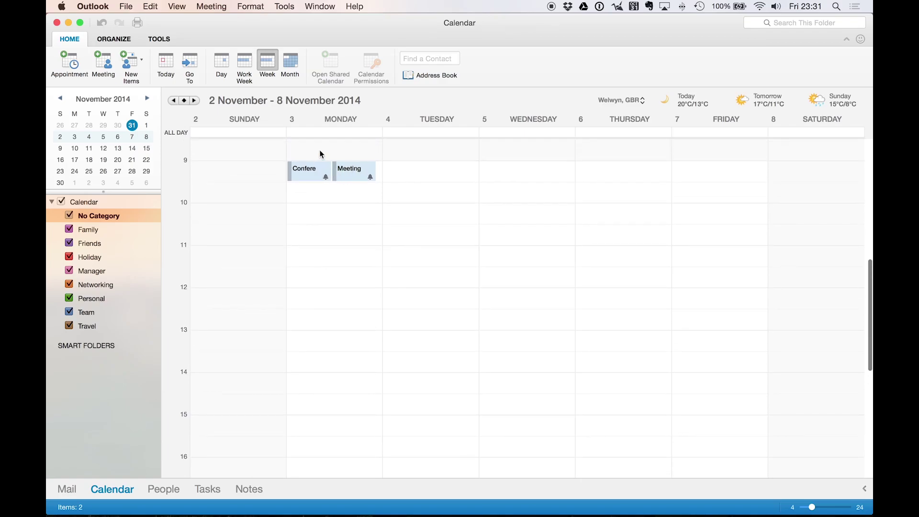
{"action": "left_click", "coordinate": [245, 62]}
{"action": "left_click", "coordinate": [222, 65]}
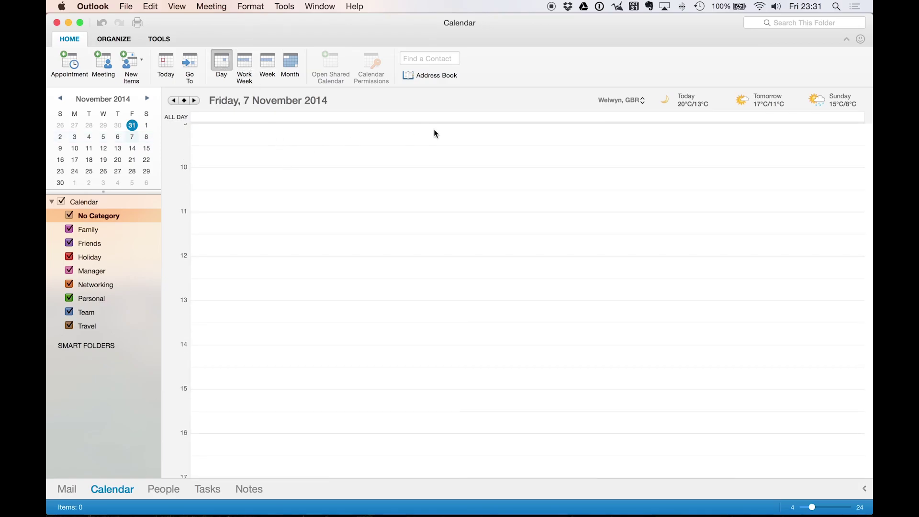
Step through 8–10 November, switch to Week view, and return to 2–8 November.
{"action": "left_click", "coordinate": [196, 100]}
{"action": "left_click", "coordinate": [195, 101]}
{"action": "left_click", "coordinate": [195, 101]}
{"action": "scroll", "coordinate": [250, 164], "scroll_direction": "up", "scroll_amount": 2}
{"action": "scroll", "coordinate": [249, 163], "scroll_direction": "up", "scroll_amount": 1}
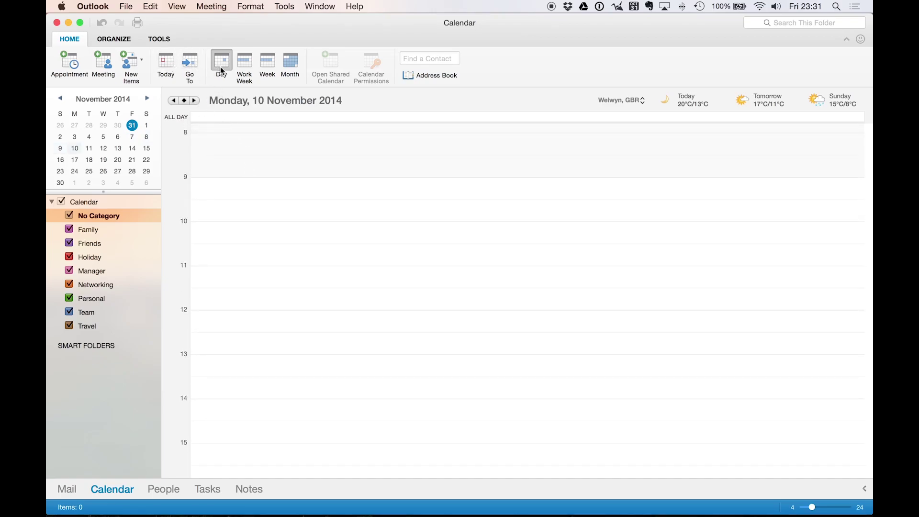
{"action": "left_click", "coordinate": [267, 62]}
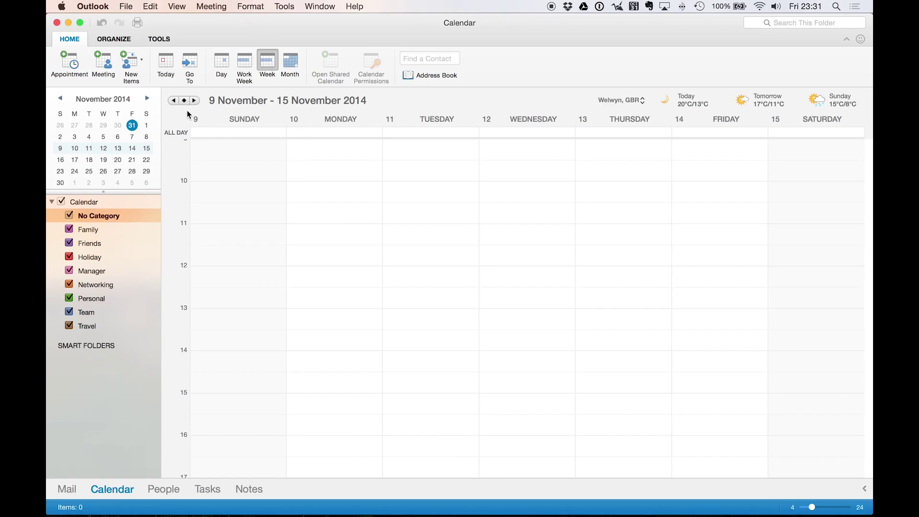
{"action": "left_click", "coordinate": [172, 100]}
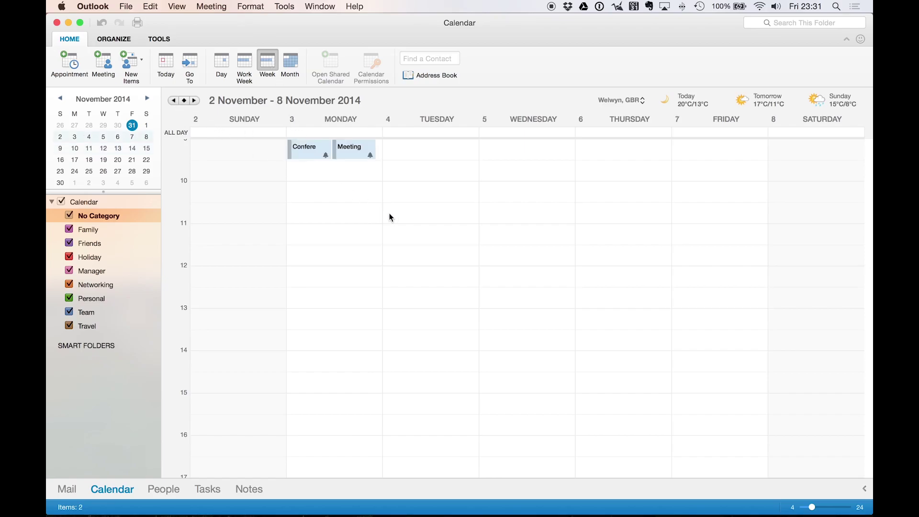
Return the calendar to the current week with Command+T.
{"action": "key", "text": "super+t"}
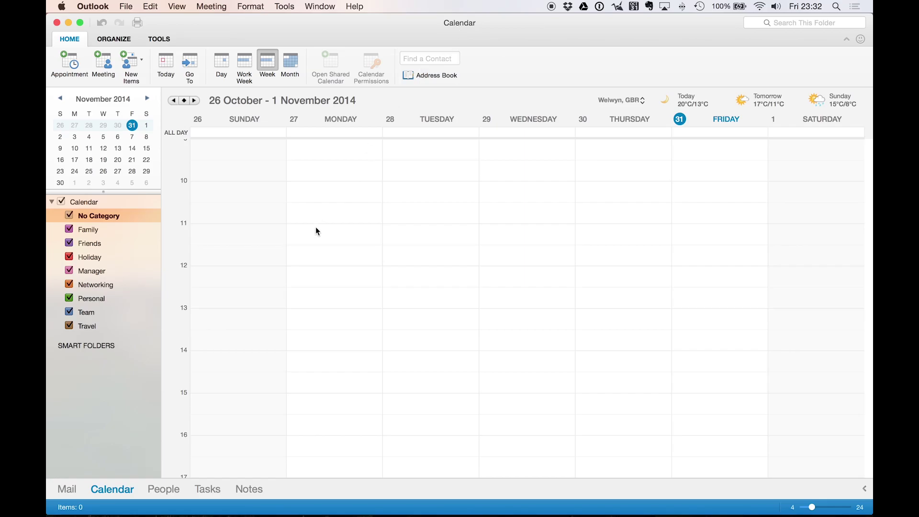
Open People and expand then collapse the Smart Folders and Address Book lists.
{"action": "left_click", "coordinate": [176, 494]}
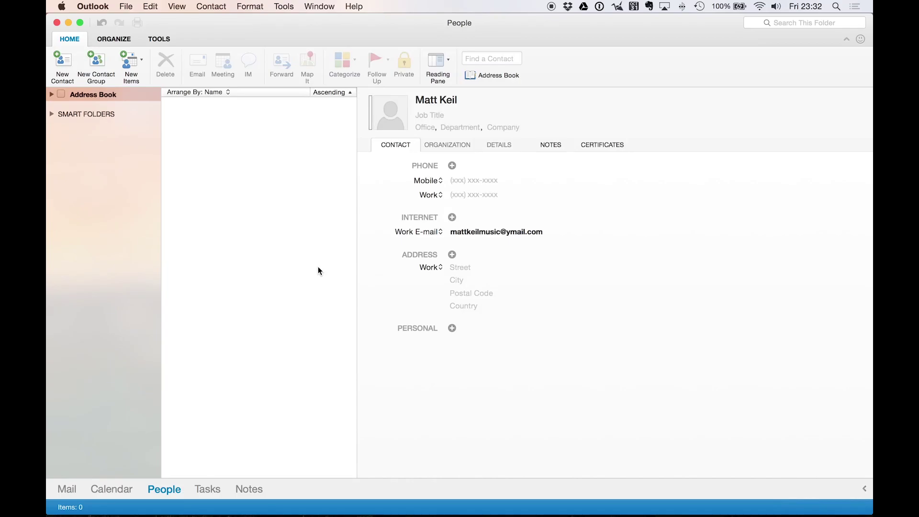
{"action": "left_click", "coordinate": [51, 114]}
{"action": "left_click", "coordinate": [52, 114]}
{"action": "left_click", "coordinate": [51, 94]}
{"action": "left_click", "coordinate": [52, 94]}
Switch to Tasks, glance at Notes, then return to the empty Tasks list.
{"action": "left_click", "coordinate": [215, 488]}
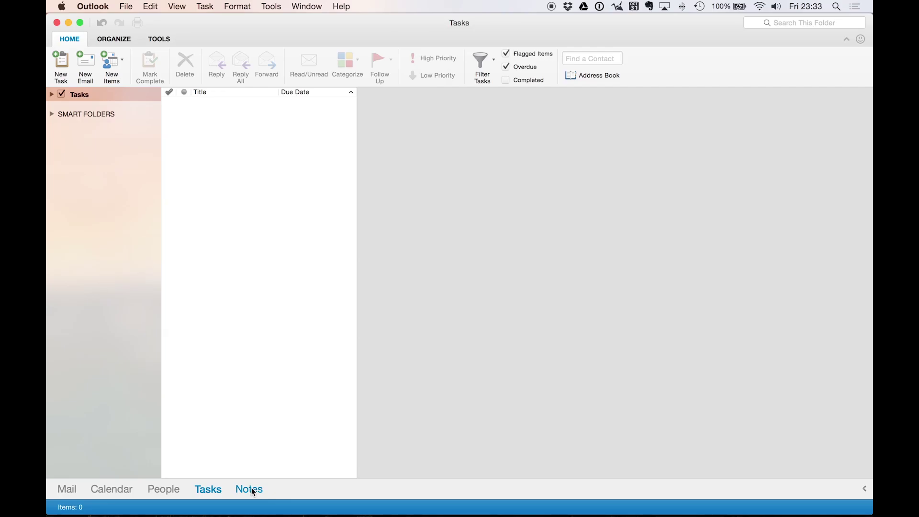
{"action": "left_click", "coordinate": [258, 487]}
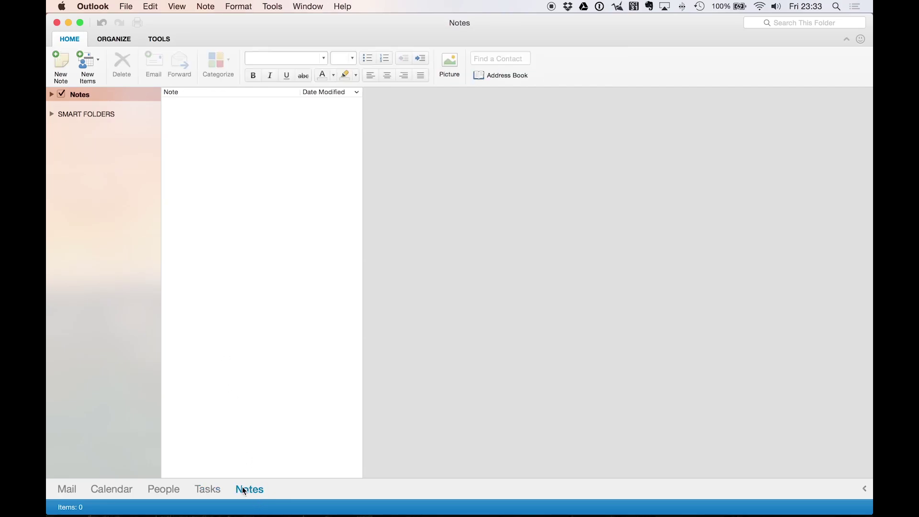
{"action": "left_click", "coordinate": [211, 487]}
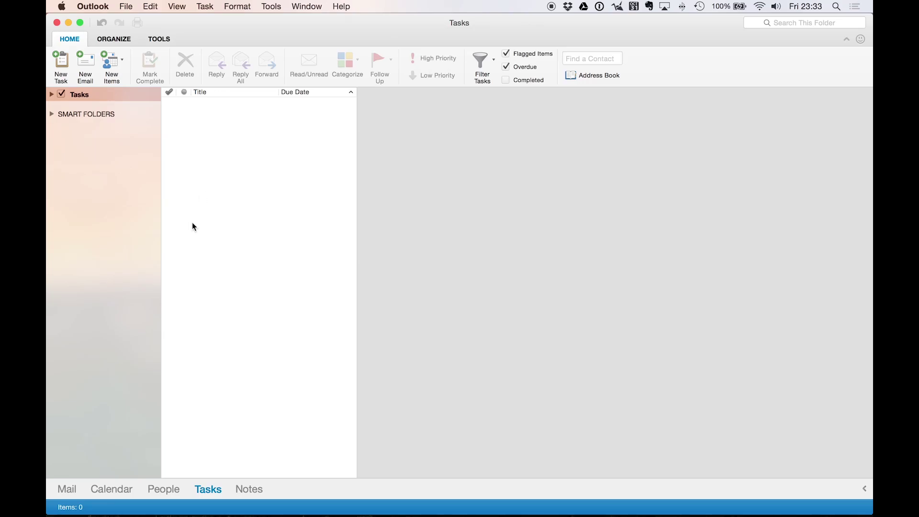
Return to Mail, showing the 11-item Ymail Inbox with Yahoo's message.
{"action": "left_click", "coordinate": [72, 487]}
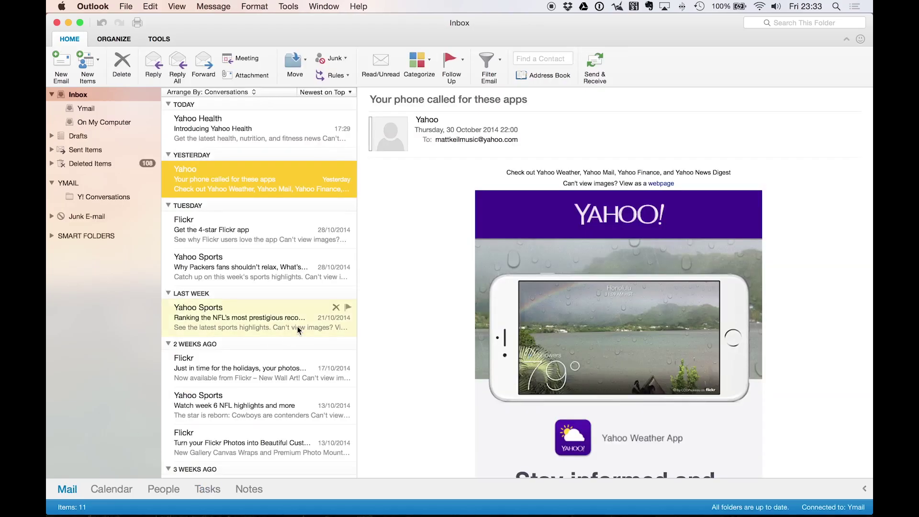